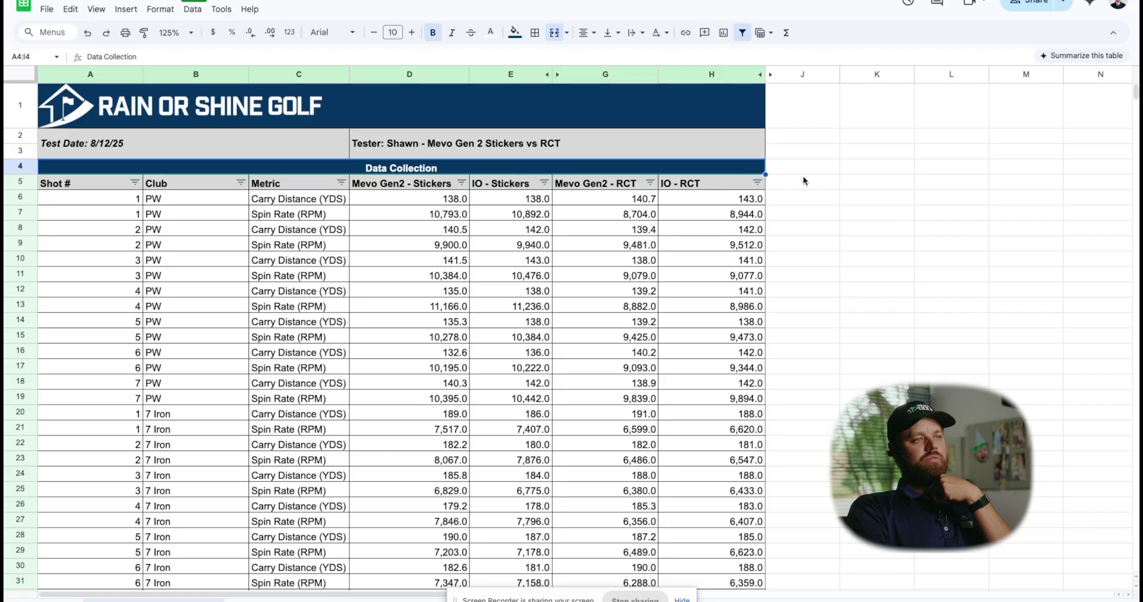
Review the shot data and the Averages table, selecting the PW spin-rate averages for Mevo Gen2 - Stickers and IO - Stickers
scroll(806, 237, down, 12)
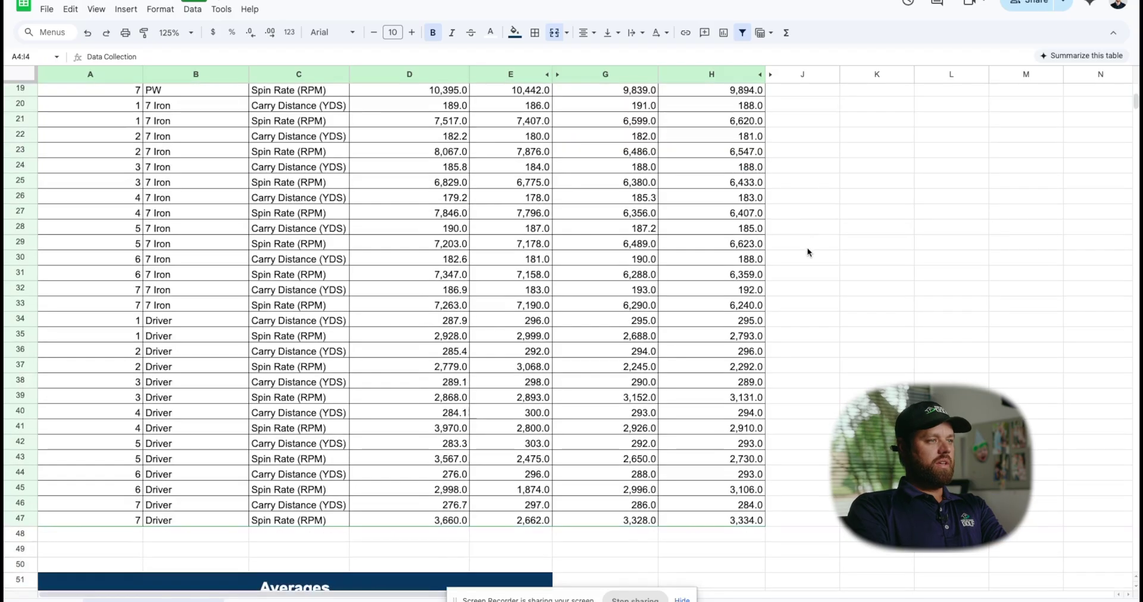
scroll(808, 245, up, 1)
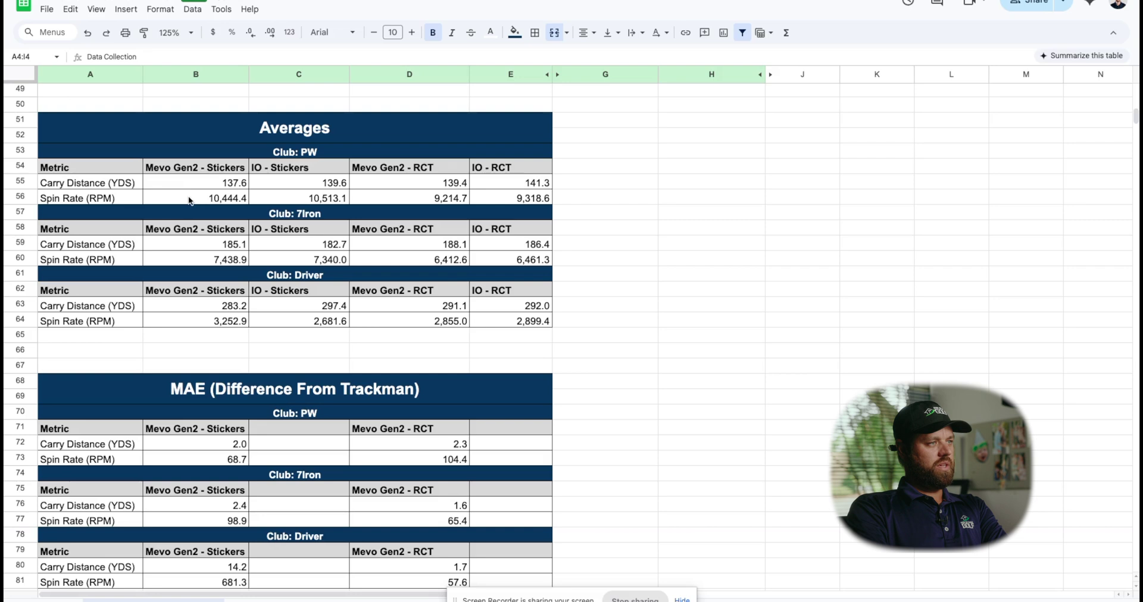
drag(189, 201, 301, 201)
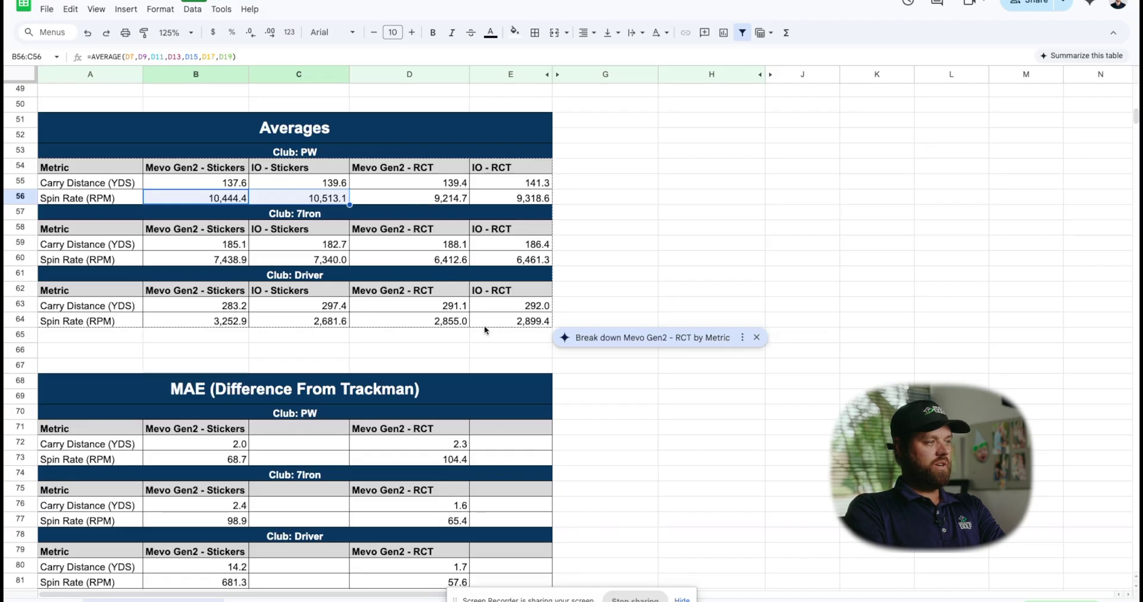
Examine the MAE table's PW carry and spin differences and the 7 Iron spin differences for stickers and RCT balls
scroll(494, 332, down, 2)
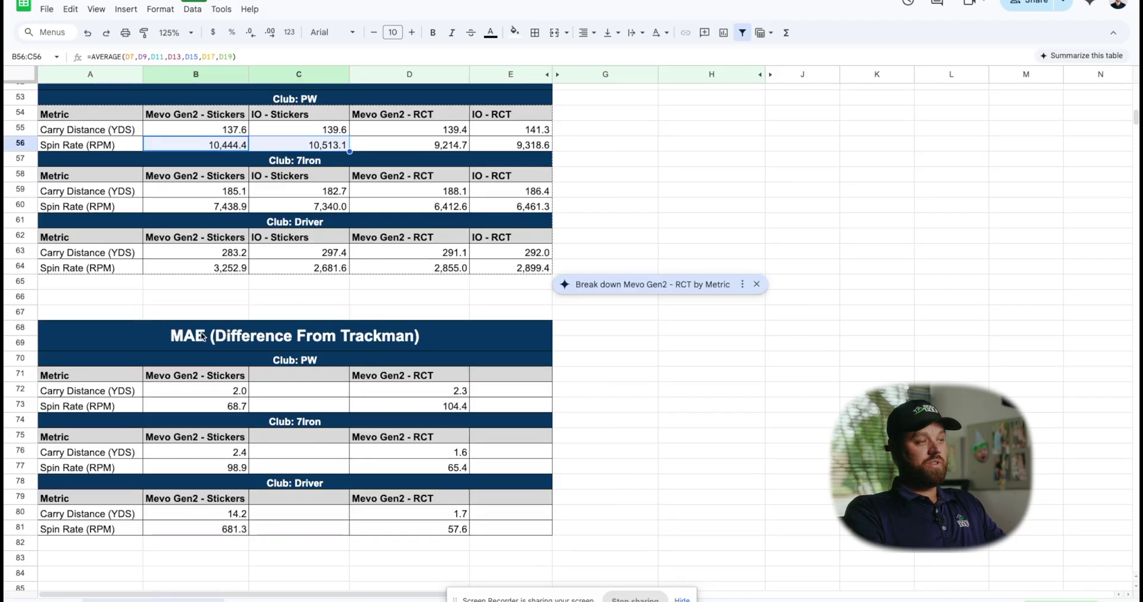
click(224, 389)
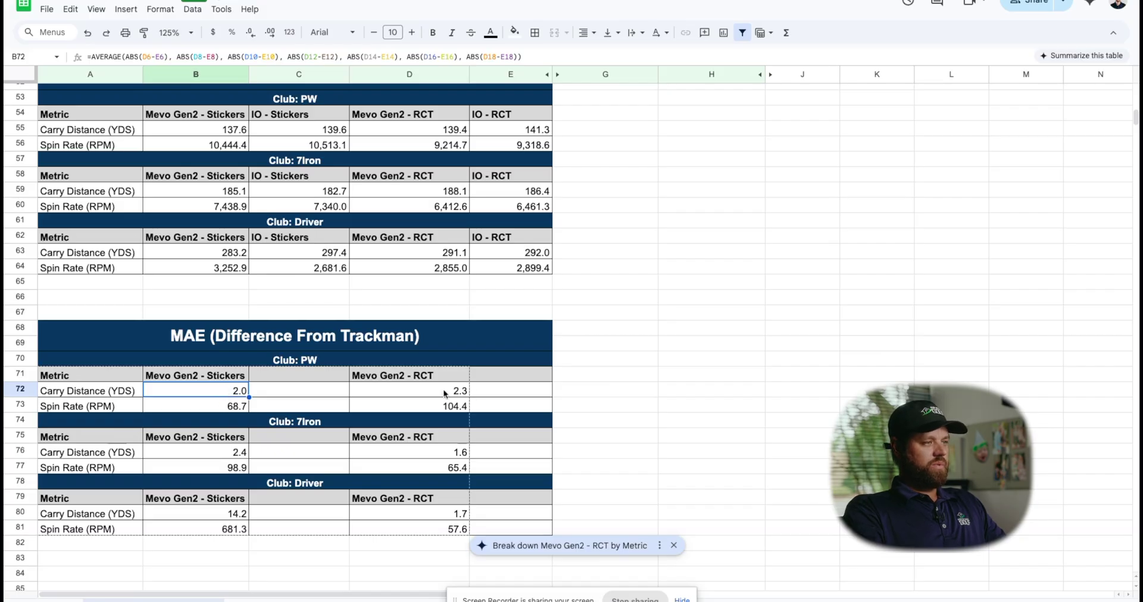
click(405, 391)
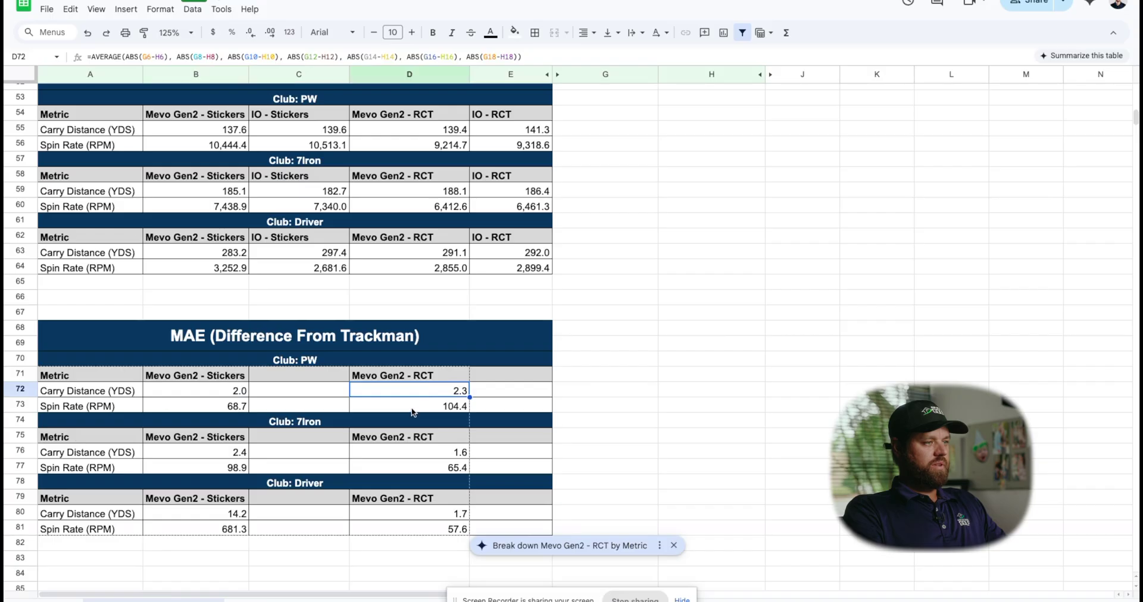
click(411, 410)
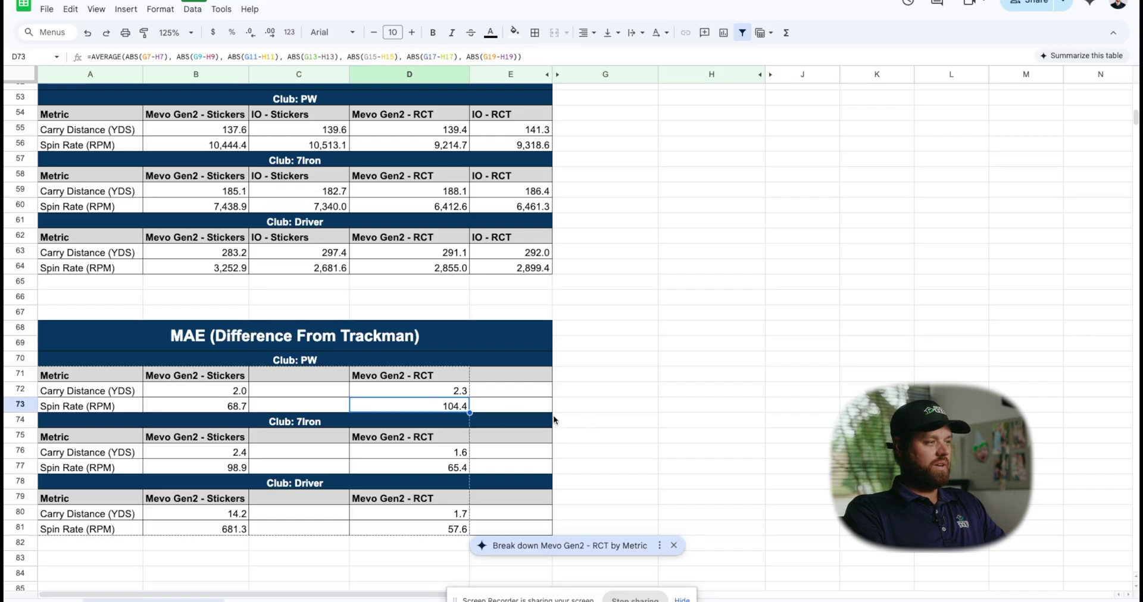
click(216, 467)
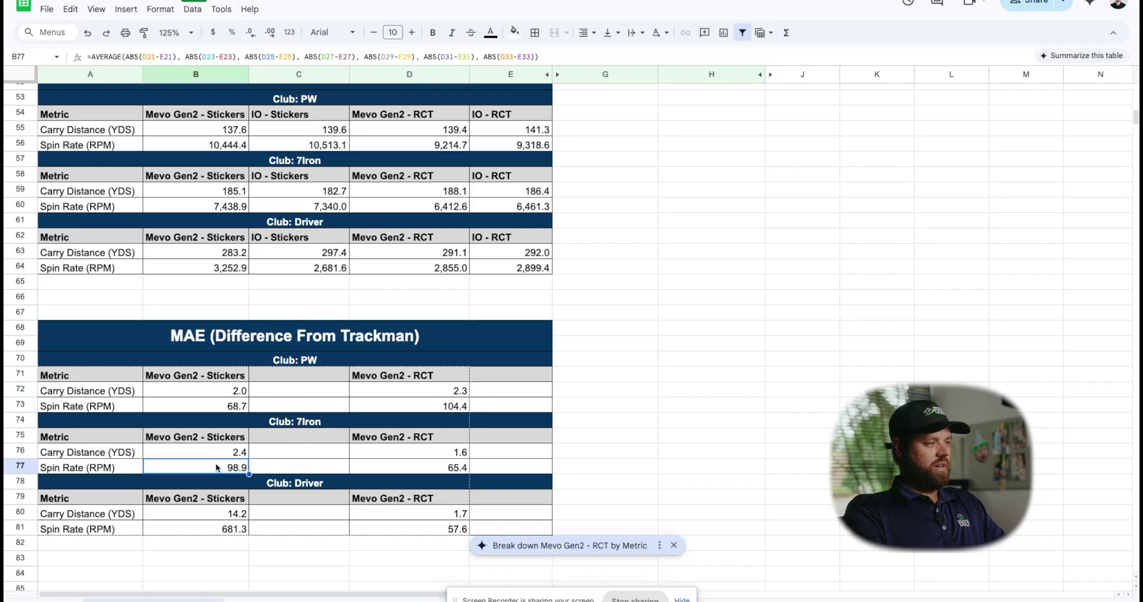
click(430, 471)
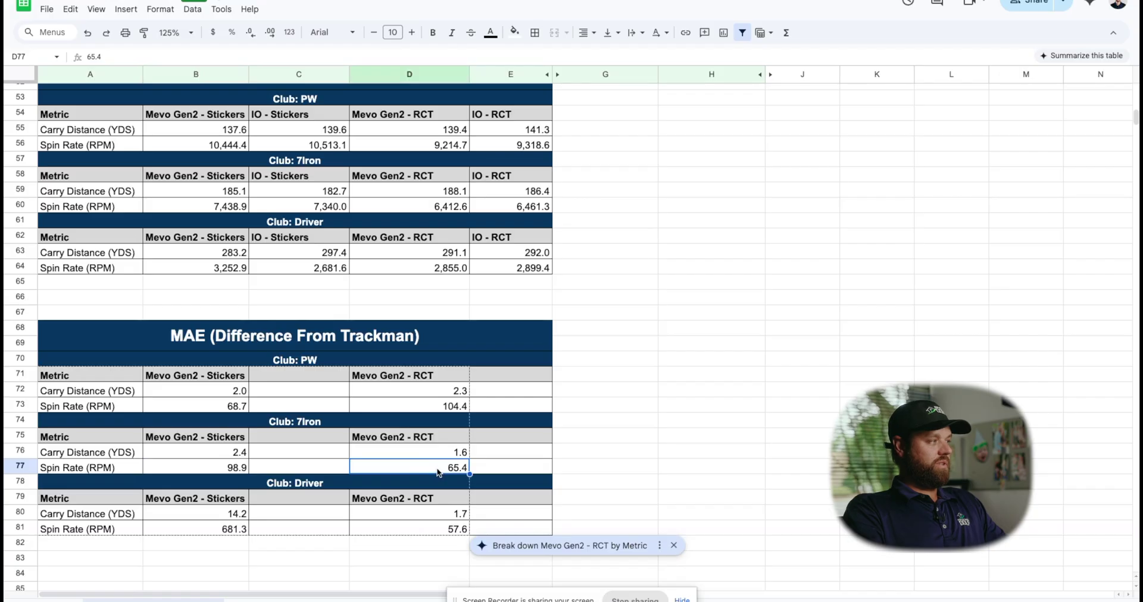
Highlight the Driver spin-rate cells D81 and B81 in the MAE table with a yellow fill
click(458, 529)
click(515, 32)
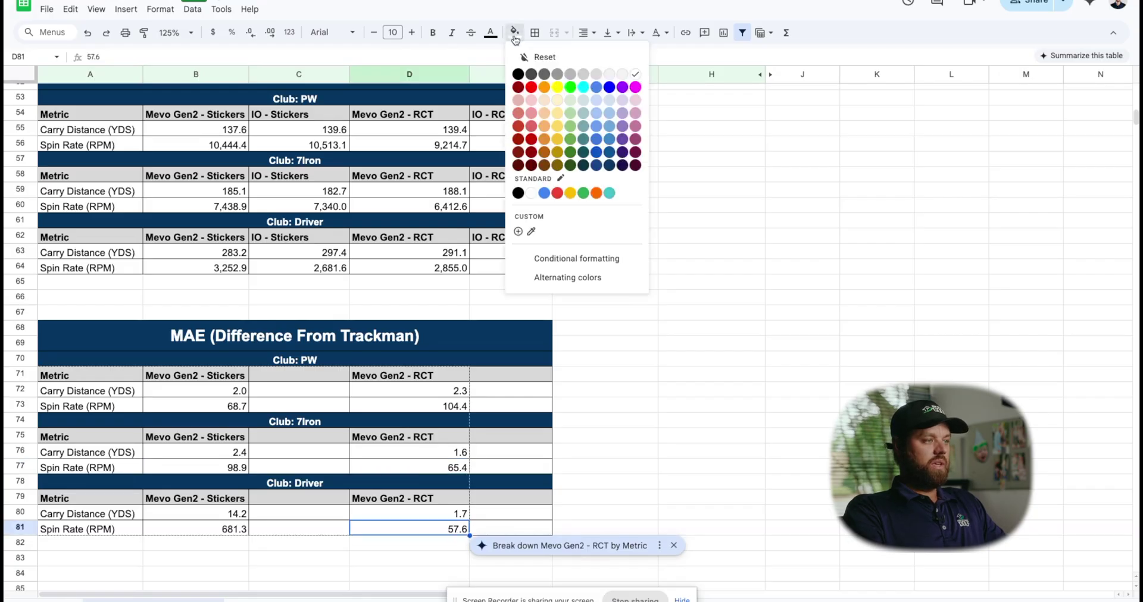
click(557, 88)
click(233, 530)
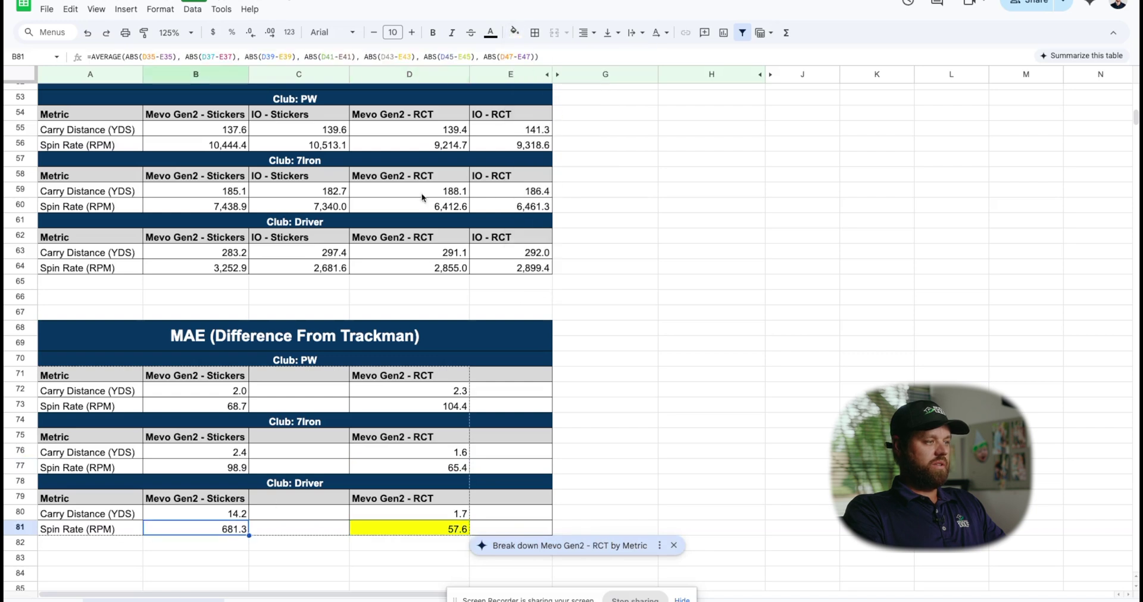
click(515, 33)
click(557, 87)
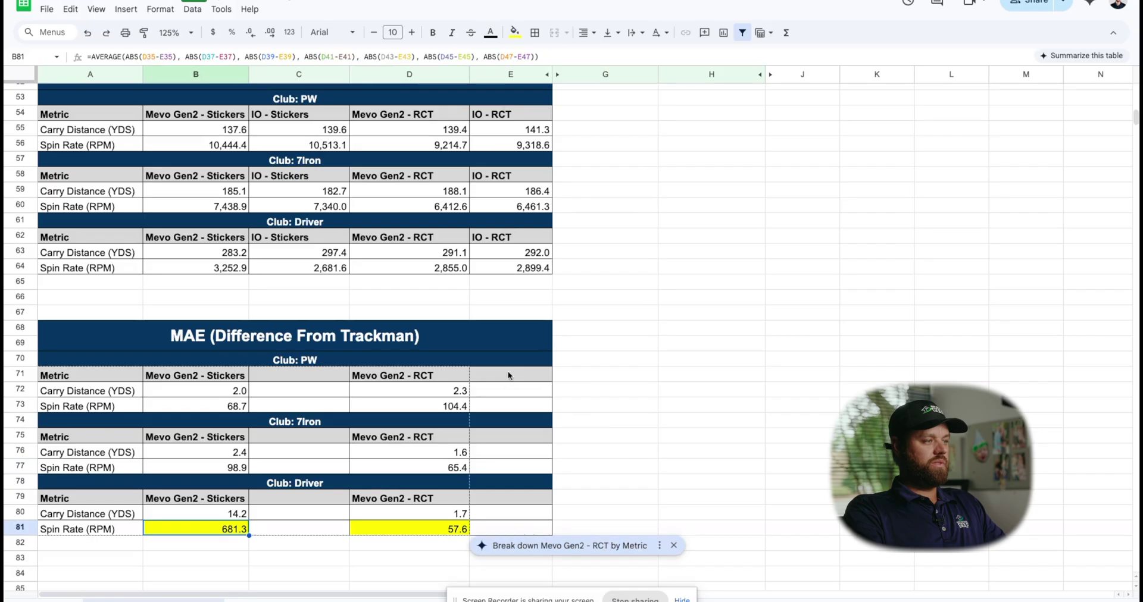
Compare the highlighted Driver spin-rate differences and check the RCT carry-distance difference in the MAE table
click(305, 524)
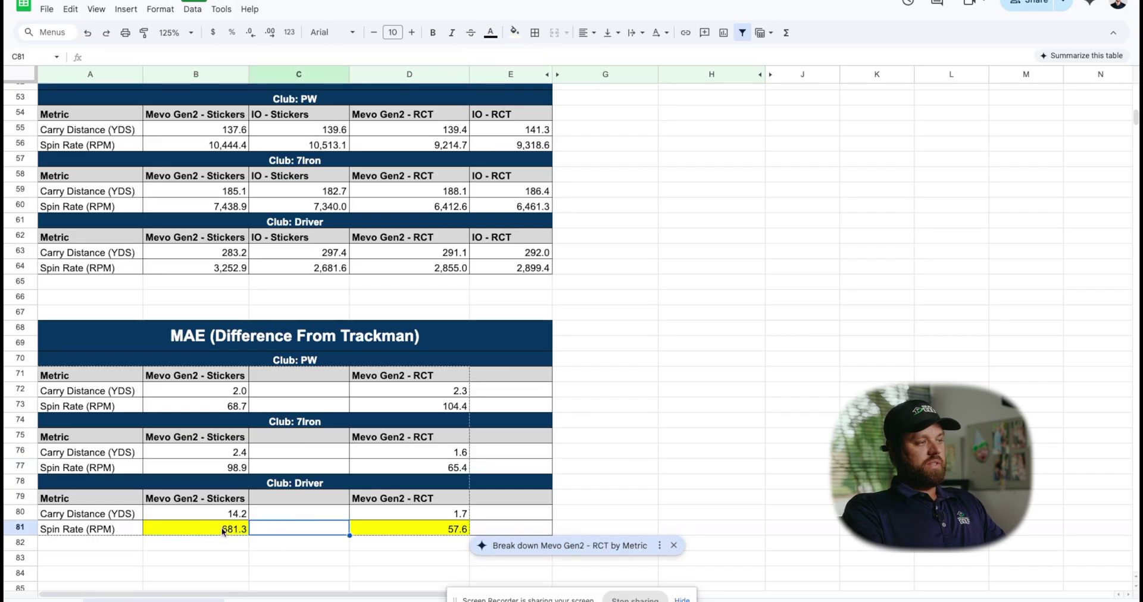
click(429, 530)
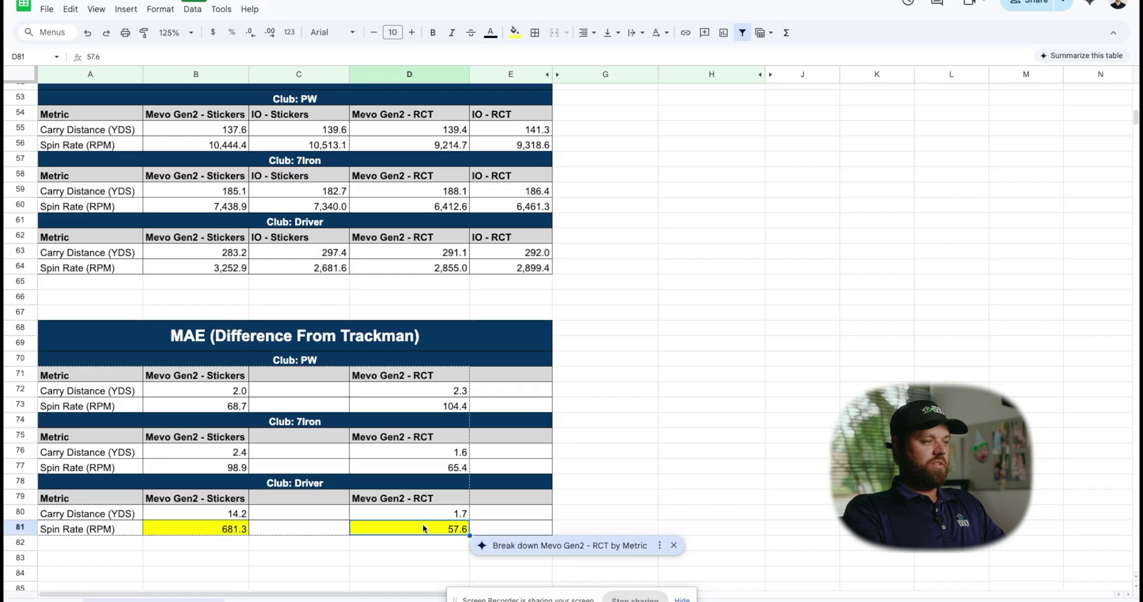
click(606, 526)
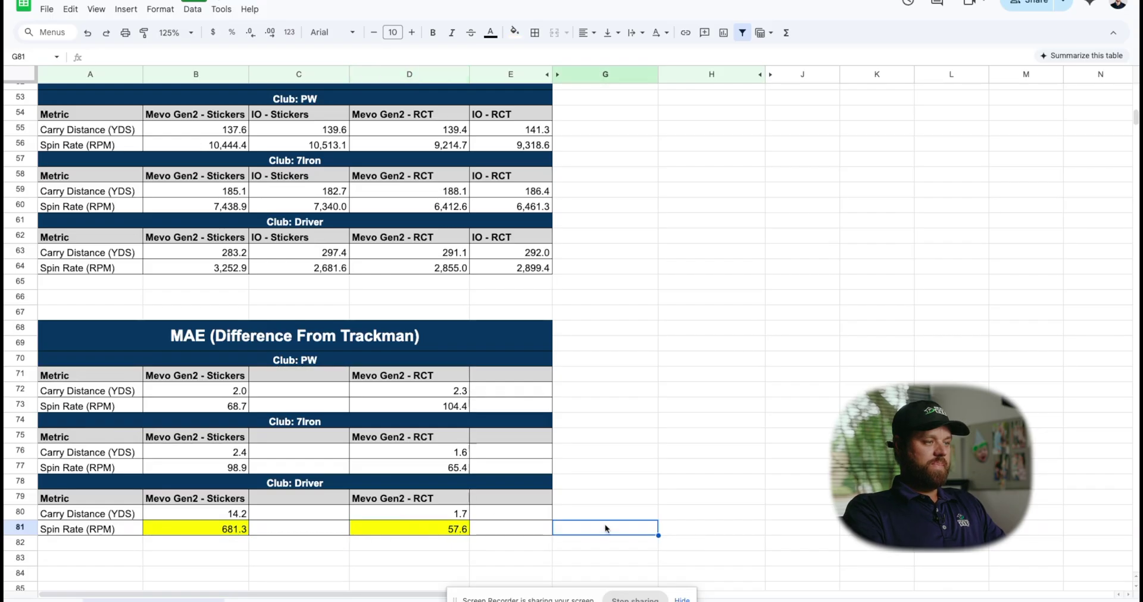
click(446, 516)
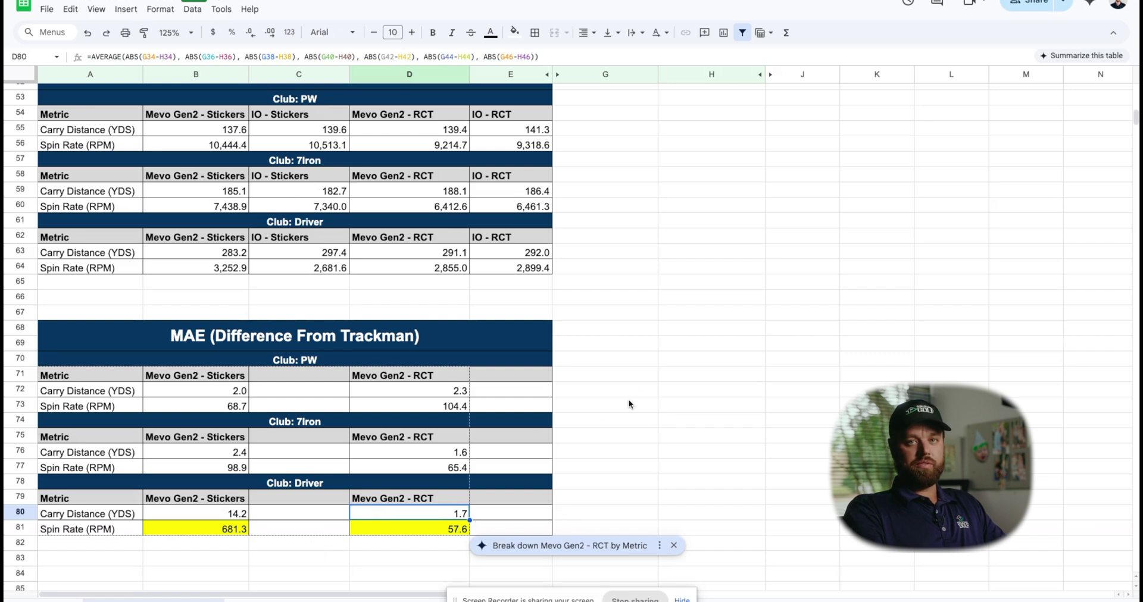
click(315, 528)
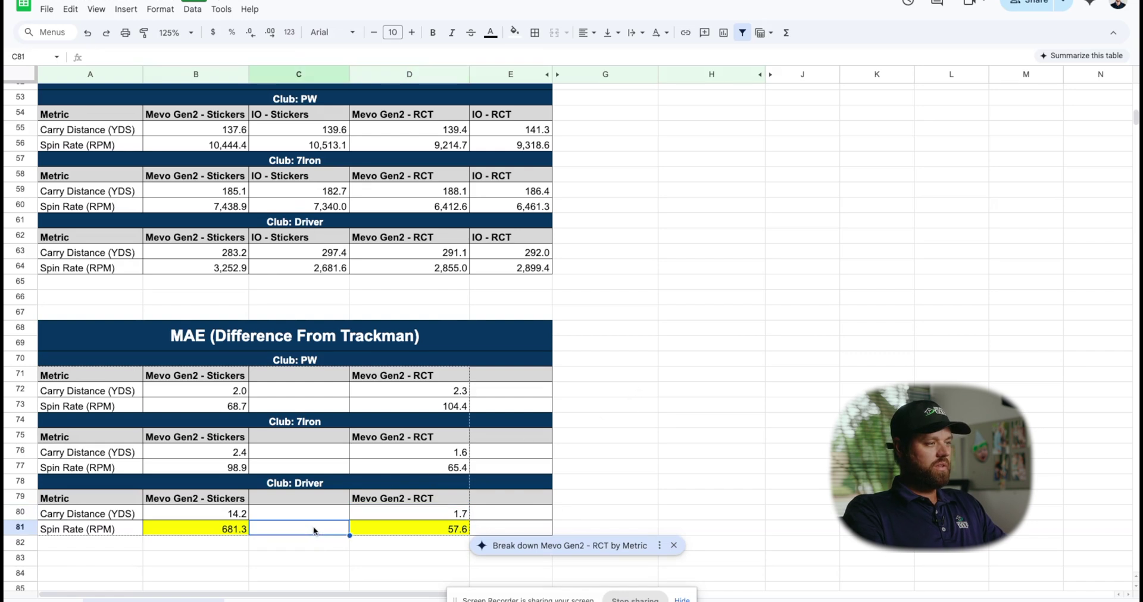
Look back over the Averages table, and re-examine the Driver carry and spin differences for stickers and RCT in the MAE table
scroll(315, 529, up, 10)
scroll(316, 532, down, 8)
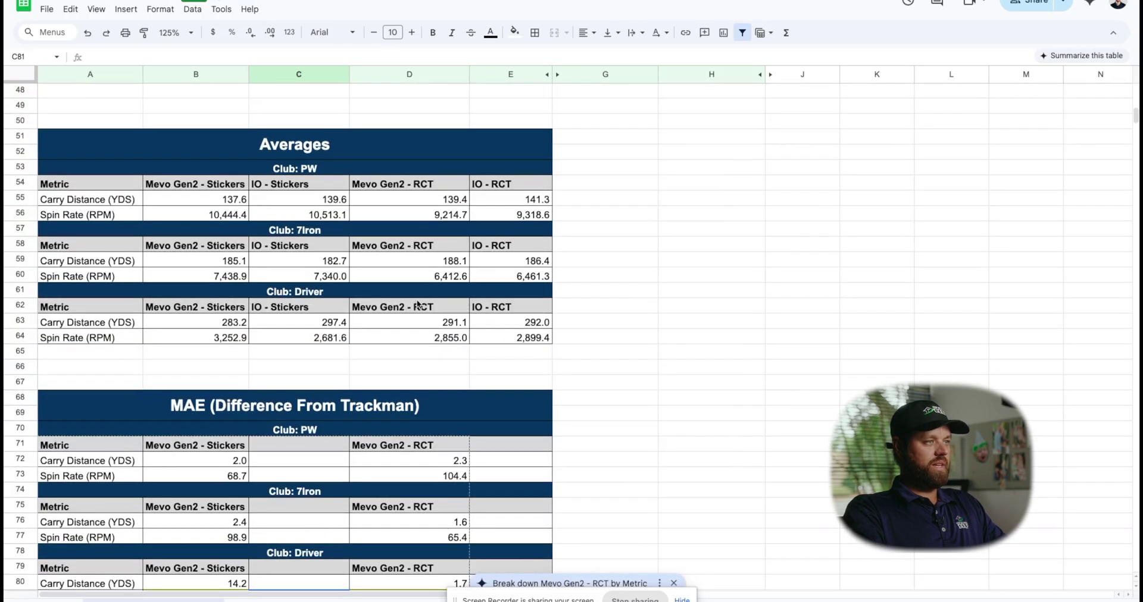
scroll(438, 233, down, 7)
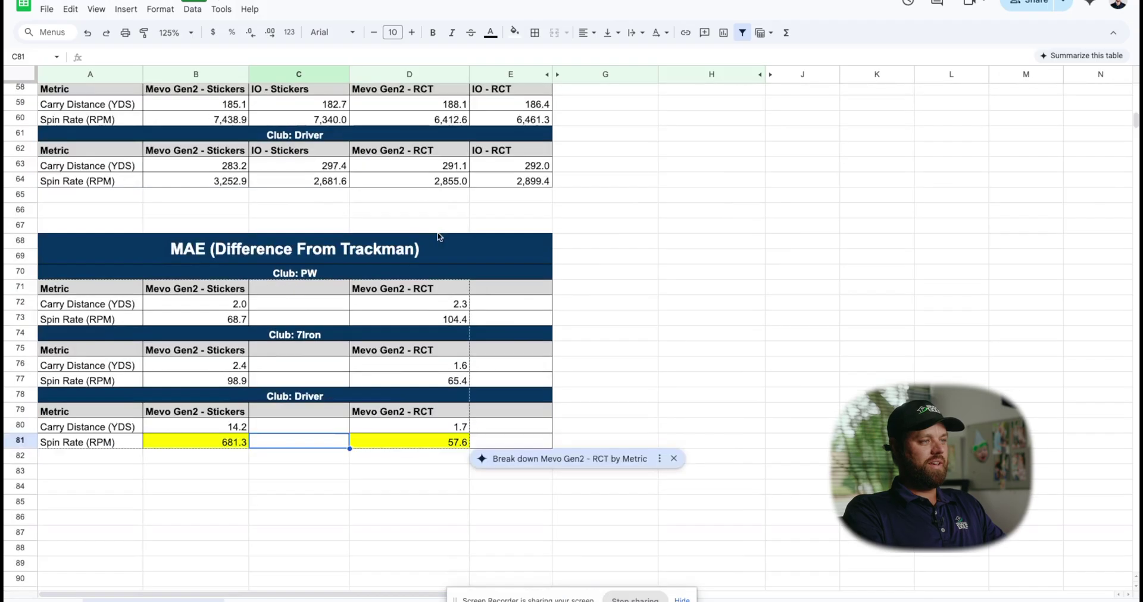
click(439, 303)
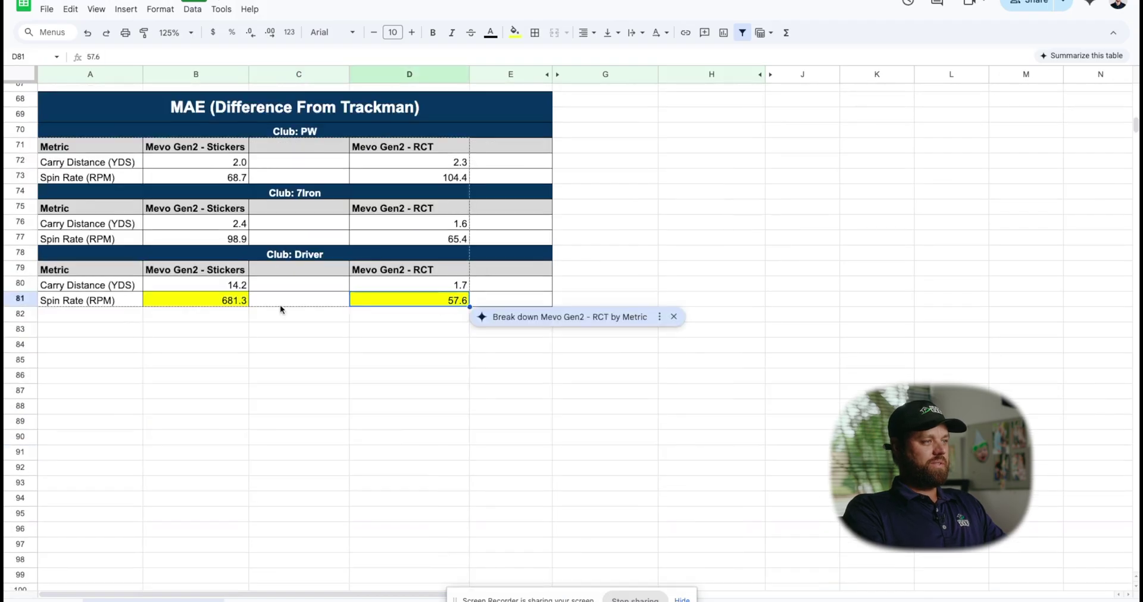
click(210, 301)
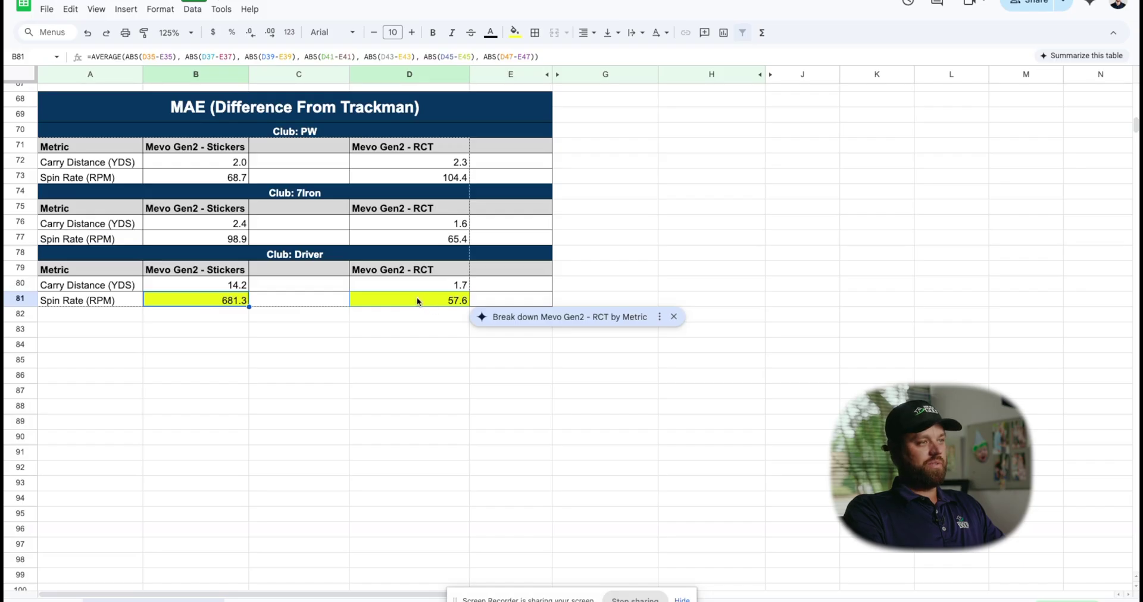
click(420, 287)
scroll(422, 287, up, 2)
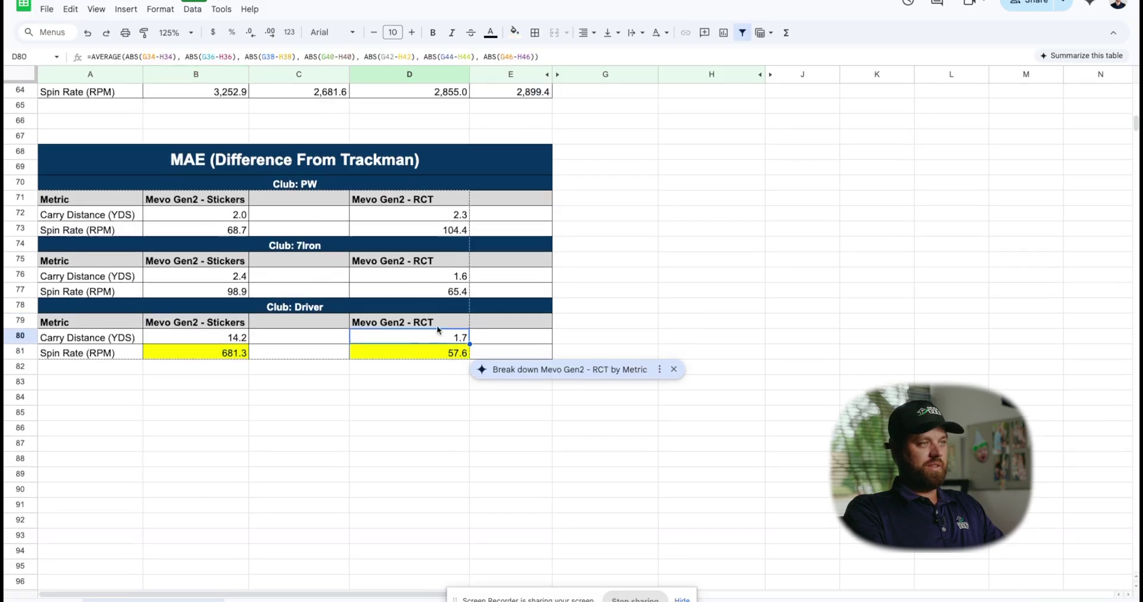
click(420, 353)
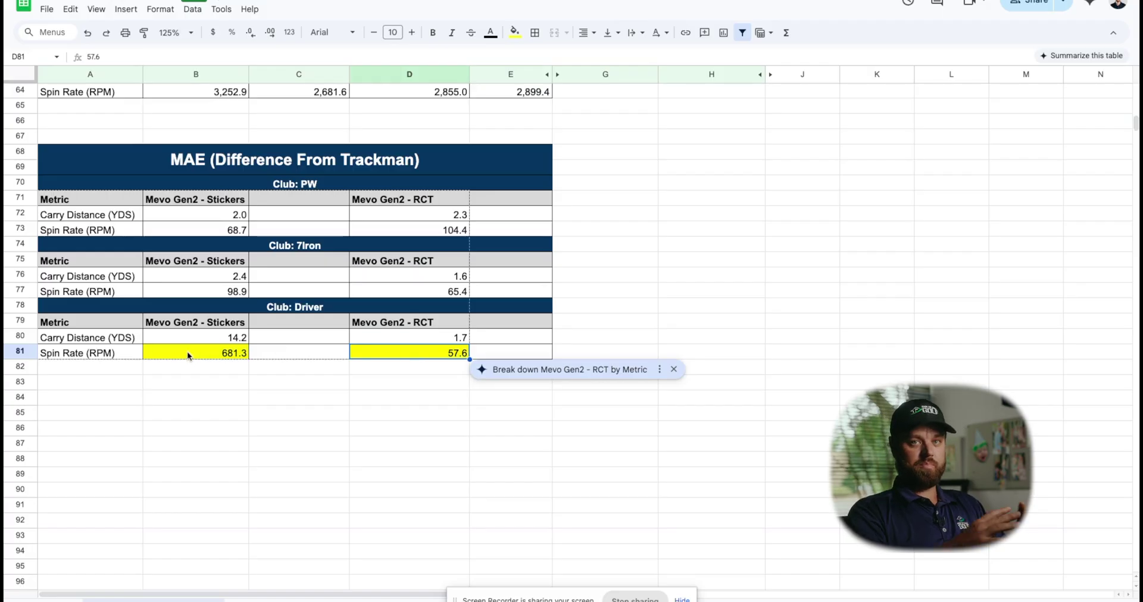
click(414, 335)
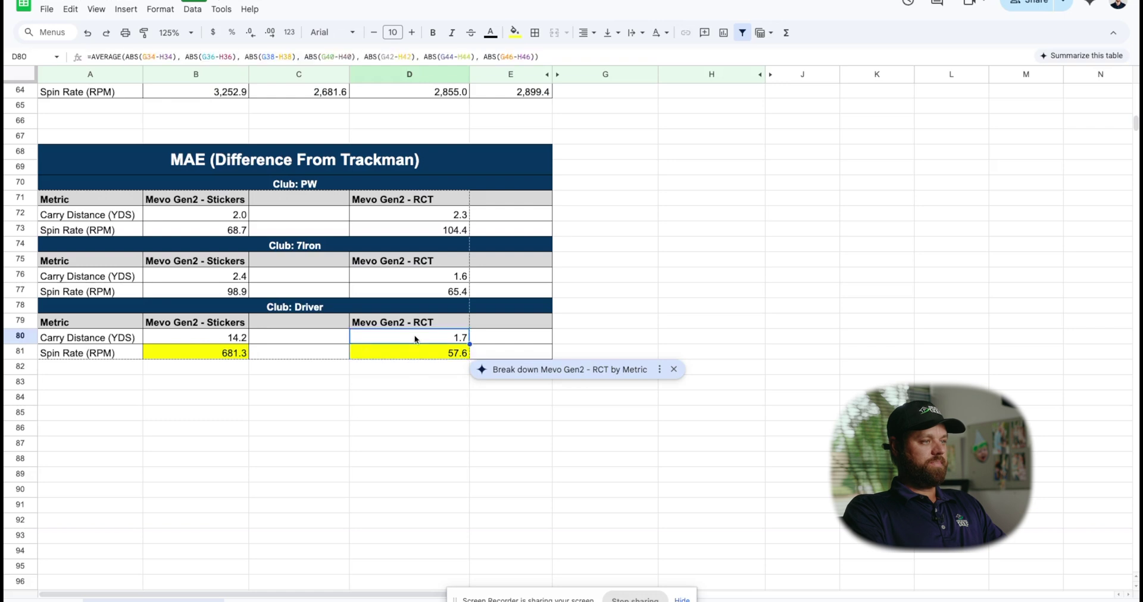
click(520, 336)
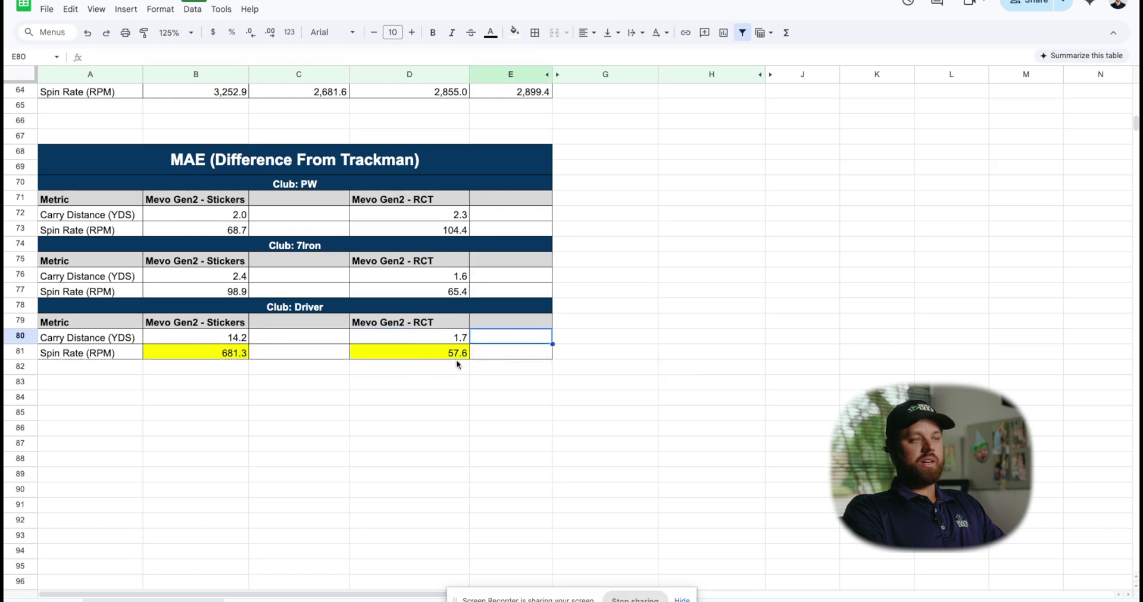
Examine the RCT spin-rate averages for PW, 7 Iron and Driver, and recheck the highlighted Driver spin difference for stickers
scroll(476, 362, up, 8)
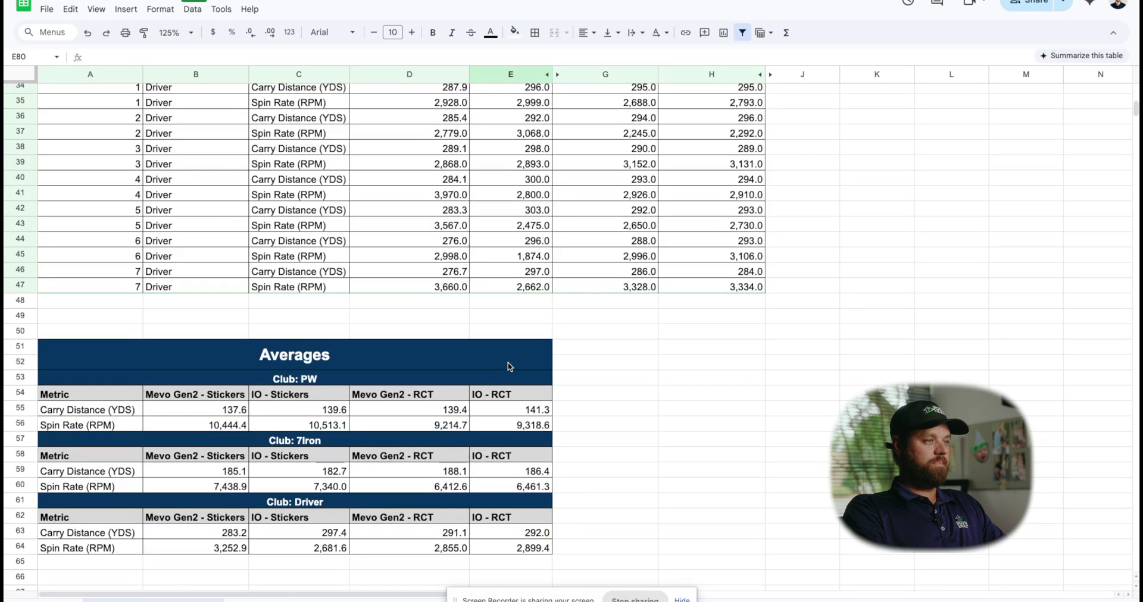
scroll(510, 366, down, 4)
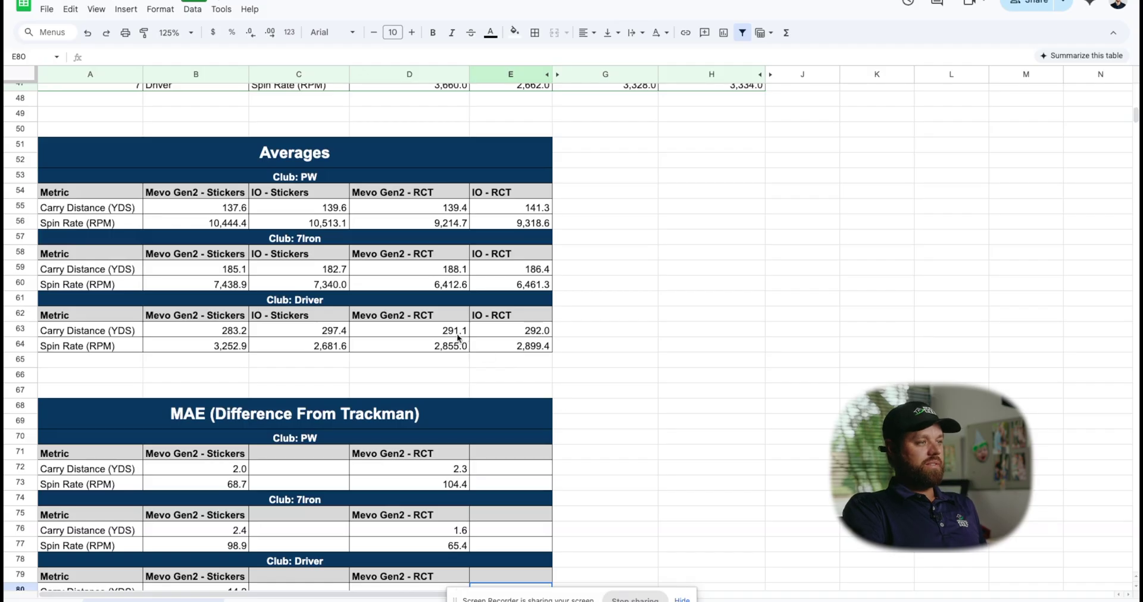
click(430, 224)
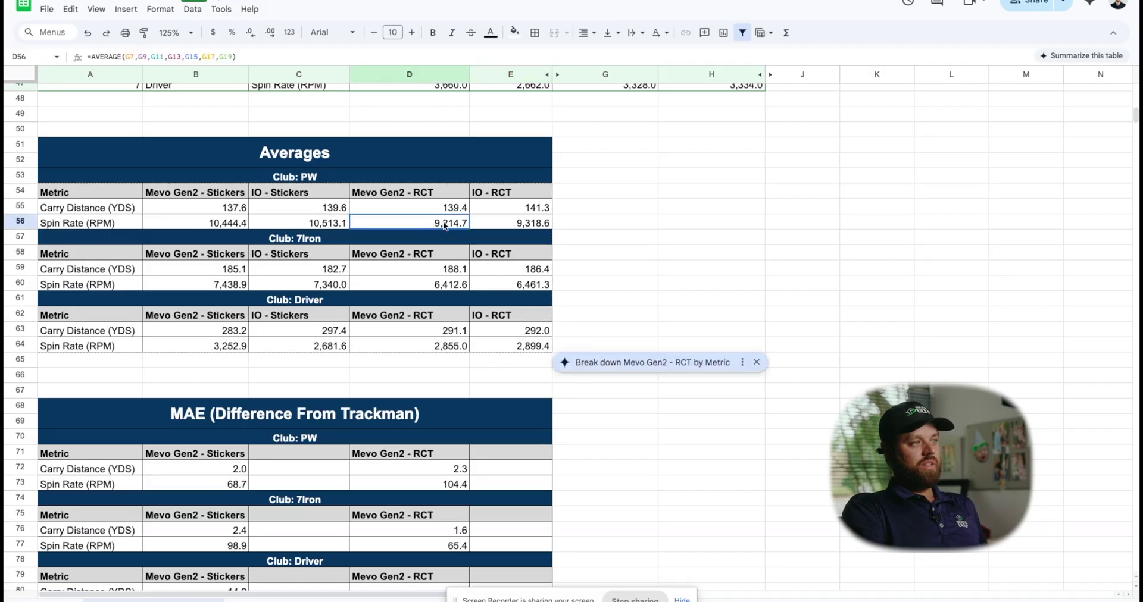
drag(430, 224, 485, 225)
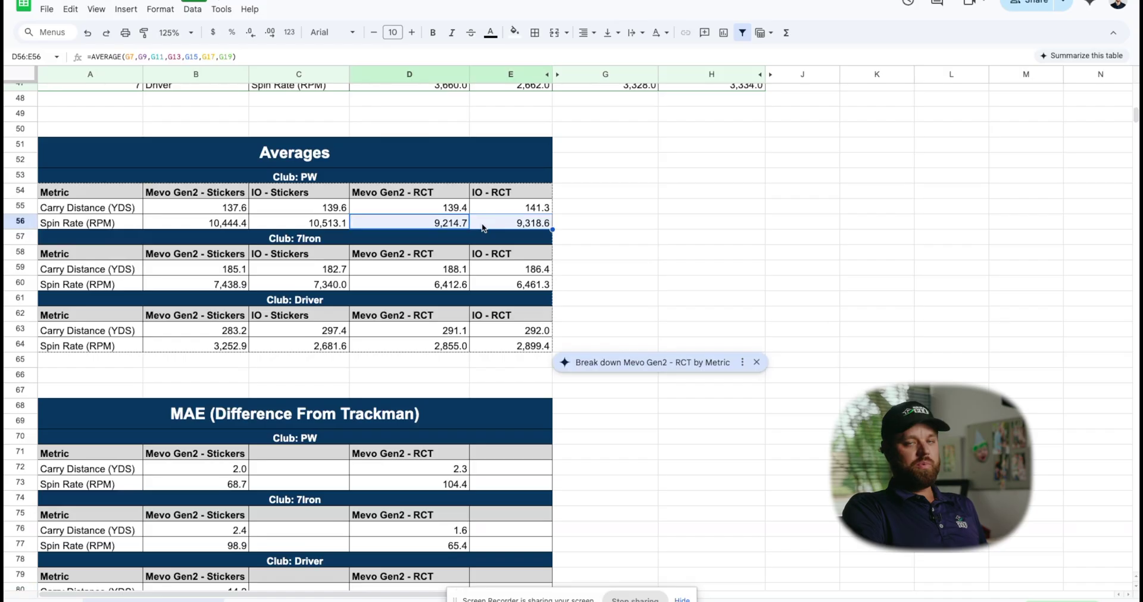
click(515, 228)
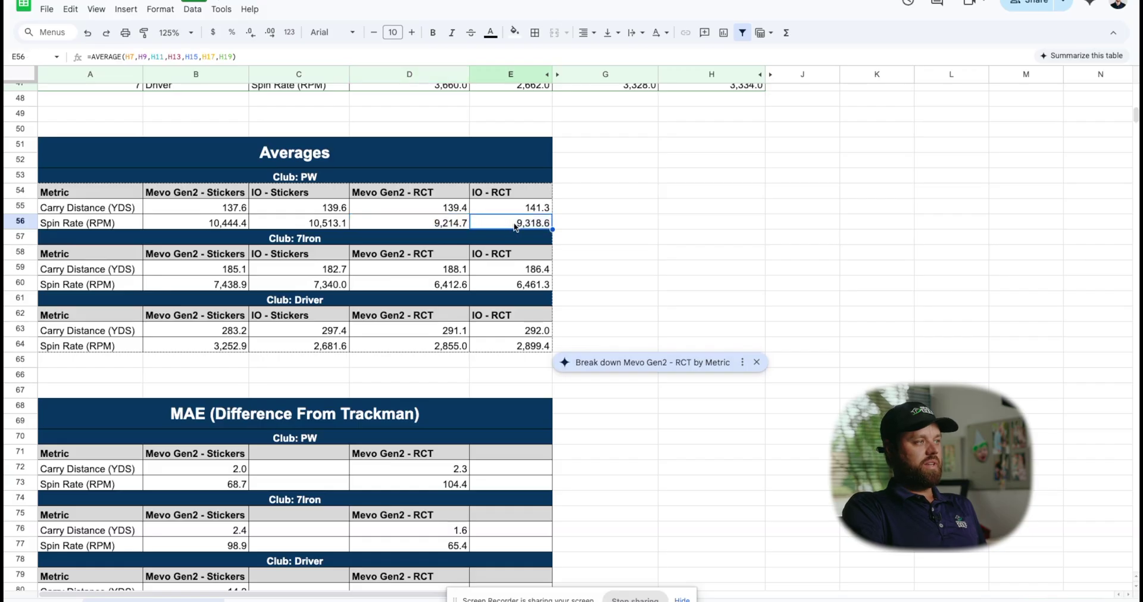
click(509, 284)
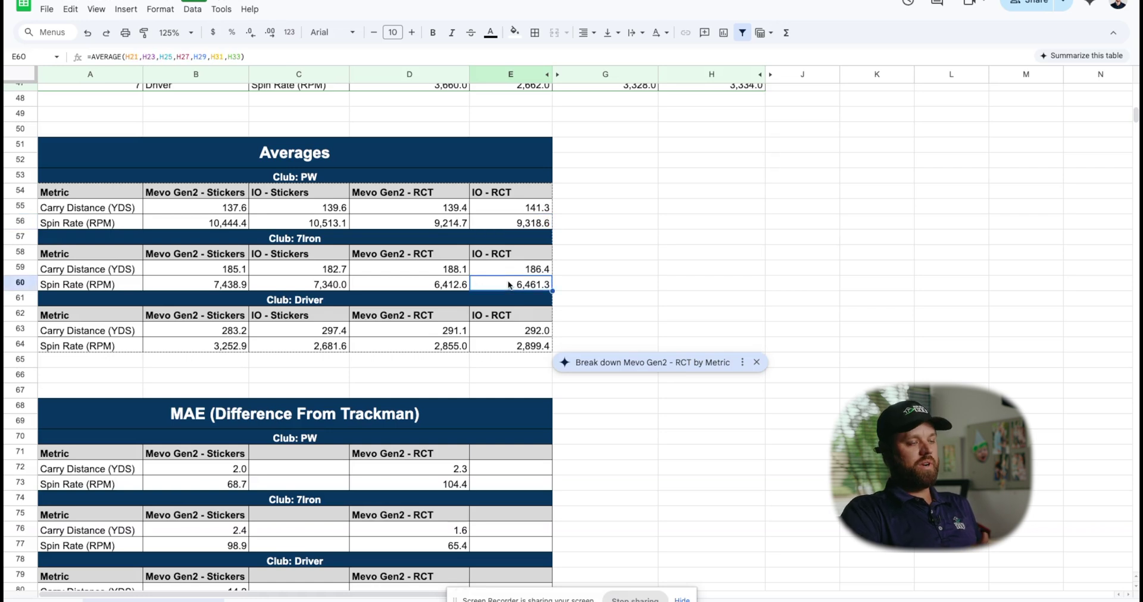
click(513, 346)
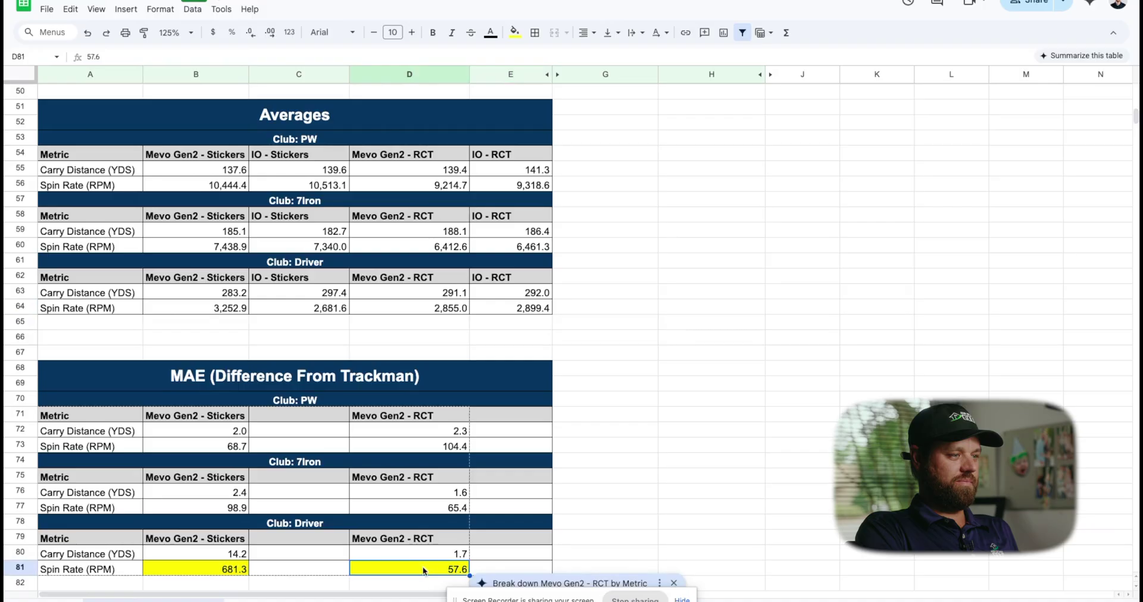
scroll(423, 567, down, 1)
click(219, 539)
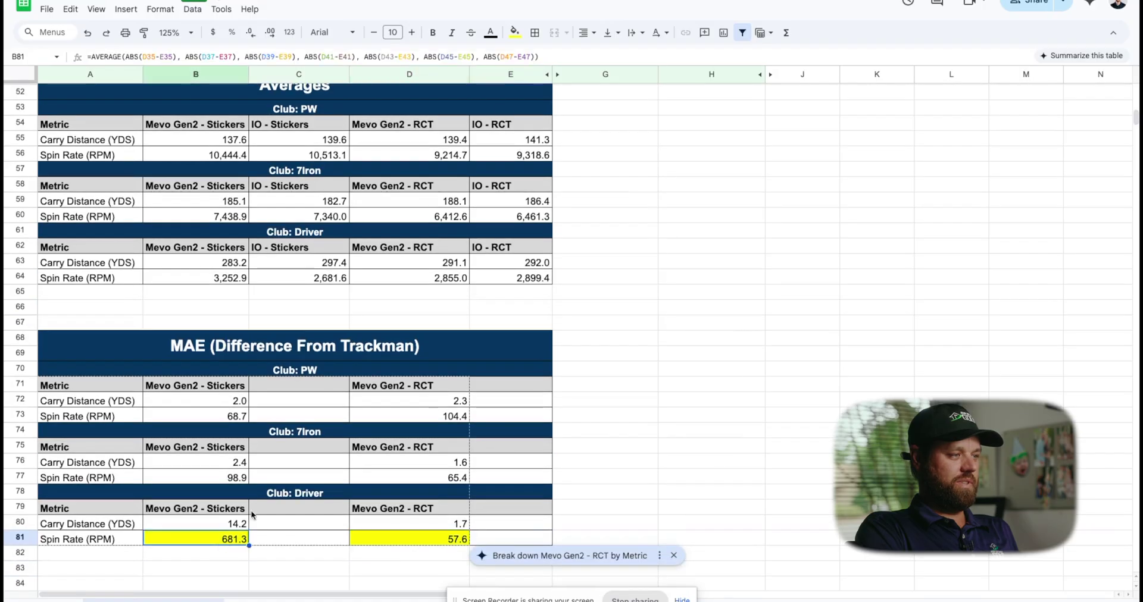